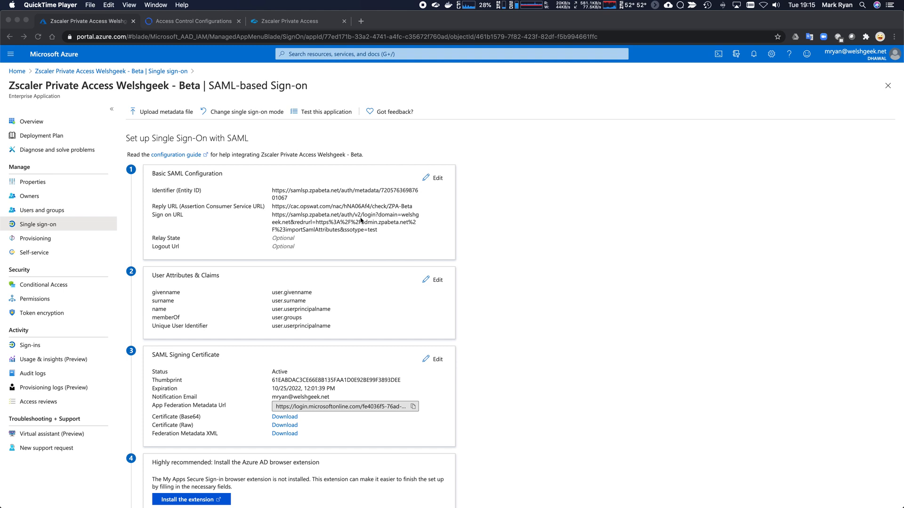
# Switch to the MetaAccess Access Control Configurations tab and dismiss the settings-saved notice.
pyautogui.scroll(-5, 611, 408)
pyautogui.scroll(5, 658, 423)
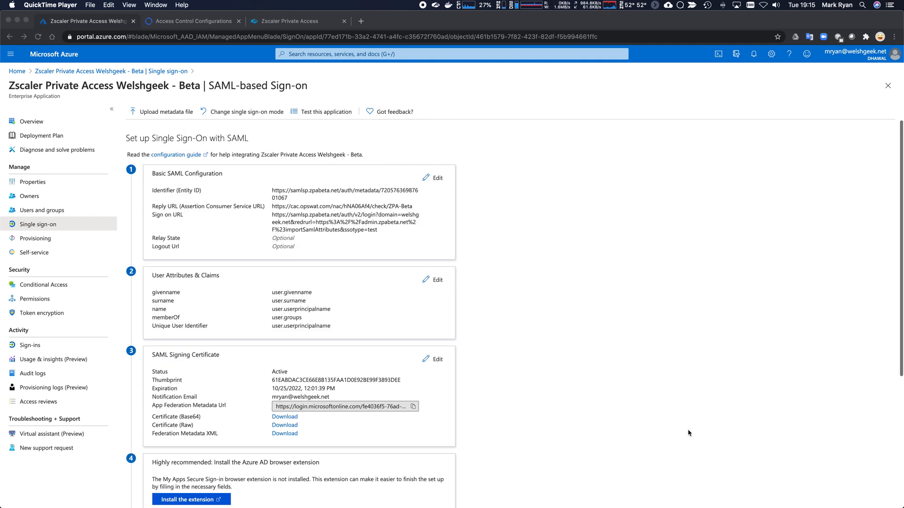
pyautogui.click(194, 21)
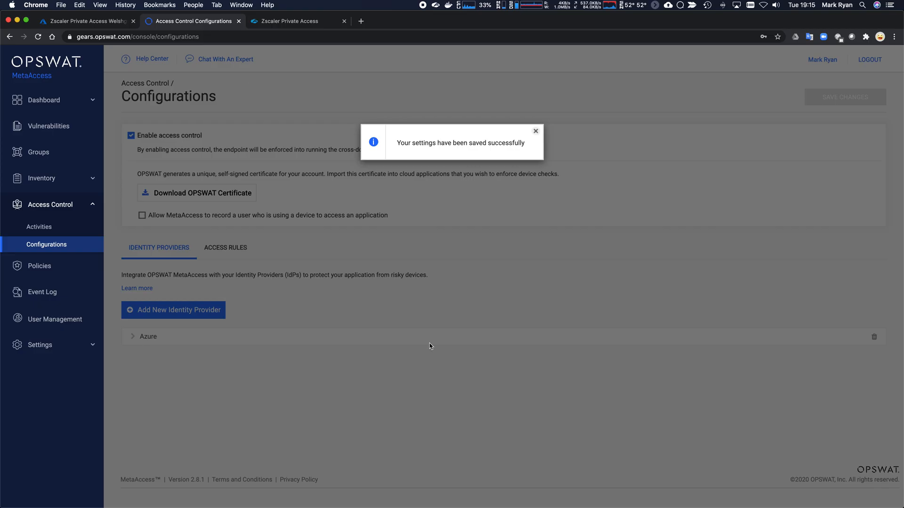
pyautogui.click(536, 133)
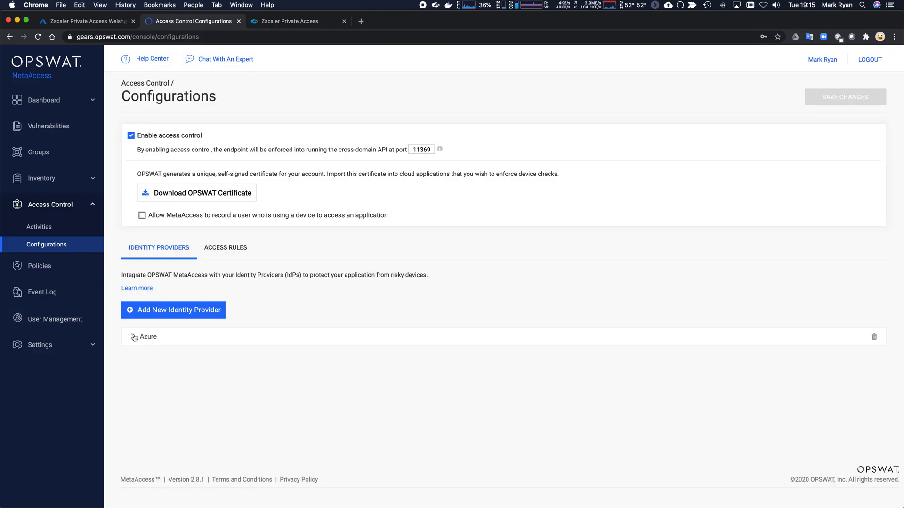
# Expand the Azure identity provider and review its full IDP Login and ACS URLs.
pyautogui.click(134, 336)
pyautogui.scroll(-2, 324, 384)
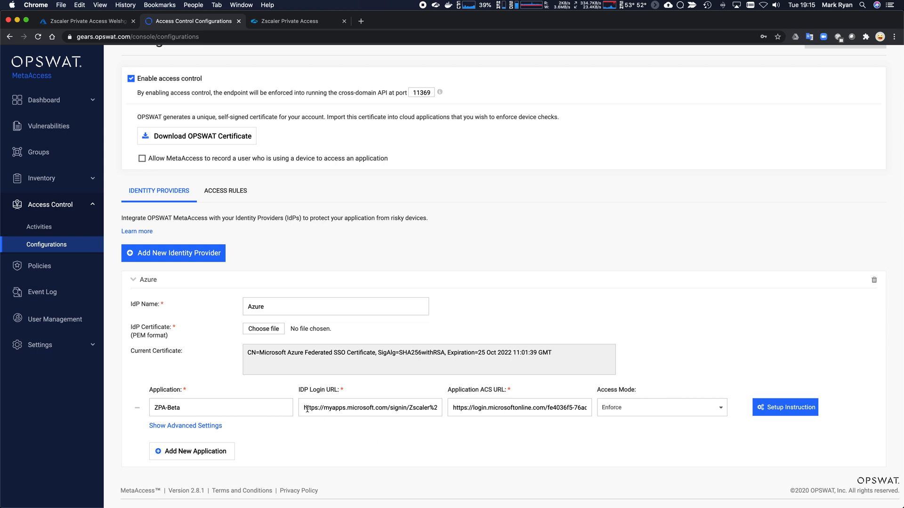
pyautogui.moveTo(305, 409); pyautogui.dragTo(439, 412)
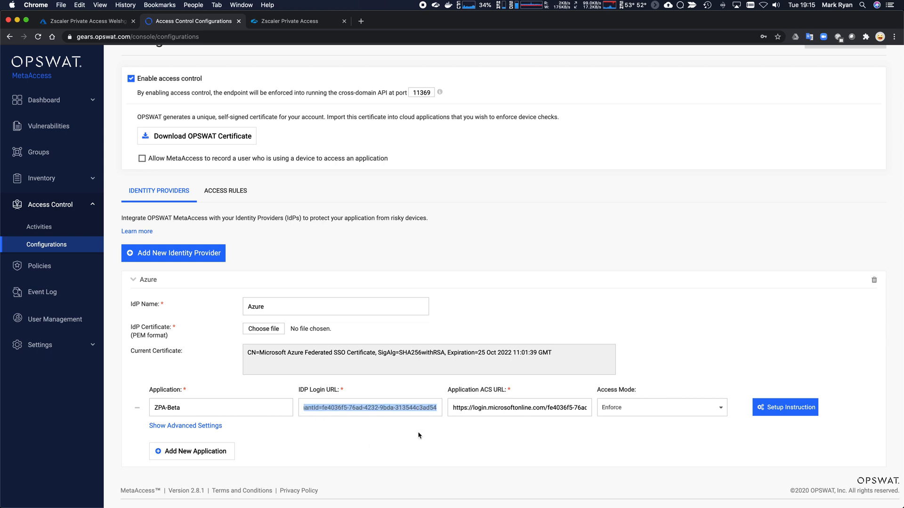
pyautogui.moveTo(456, 411); pyautogui.dragTo(594, 417)
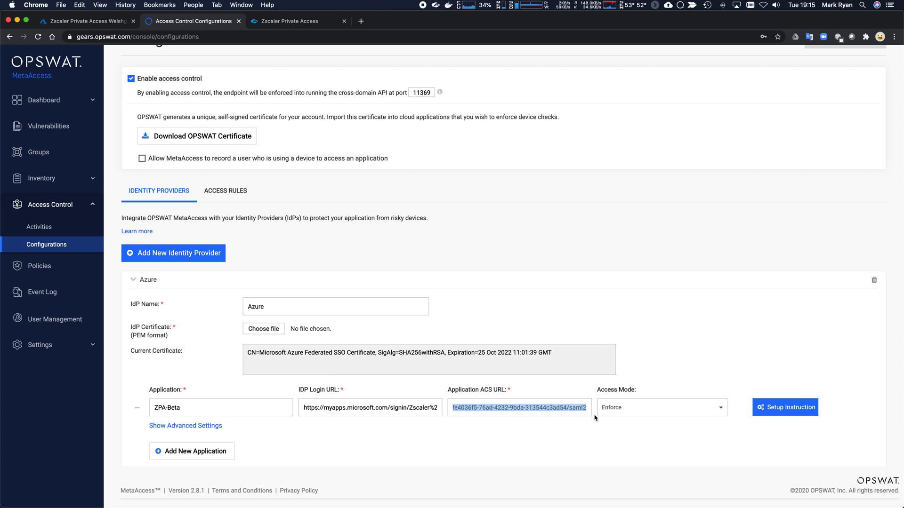
pyautogui.click(538, 437)
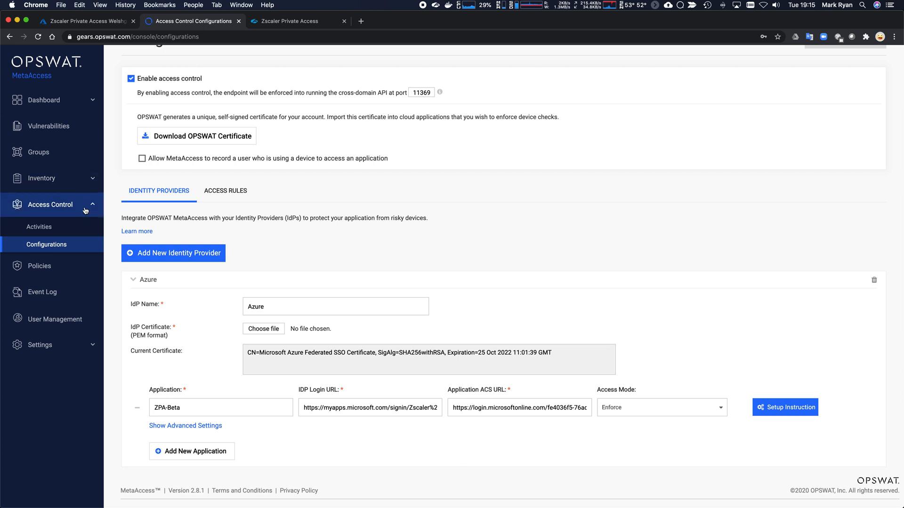
# In ZPA's IdP Configuration, expand the Opswat identity provider, then return to Azure's SAML sign-on page.
pyautogui.click(271, 23)
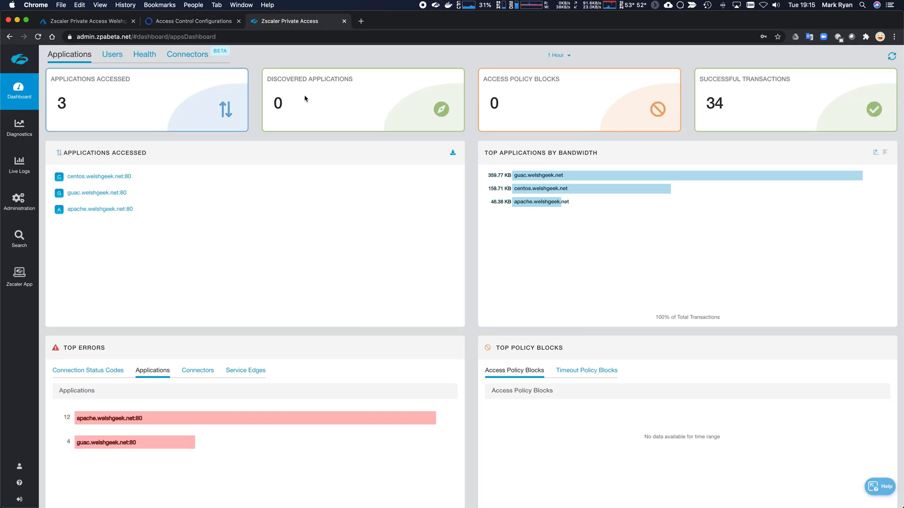
pyautogui.moveTo(19, 200)
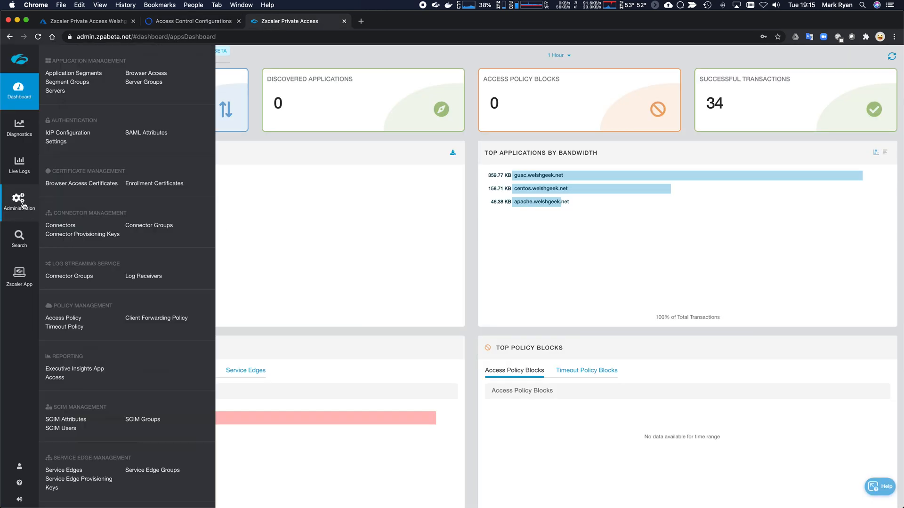
pyautogui.click(62, 137)
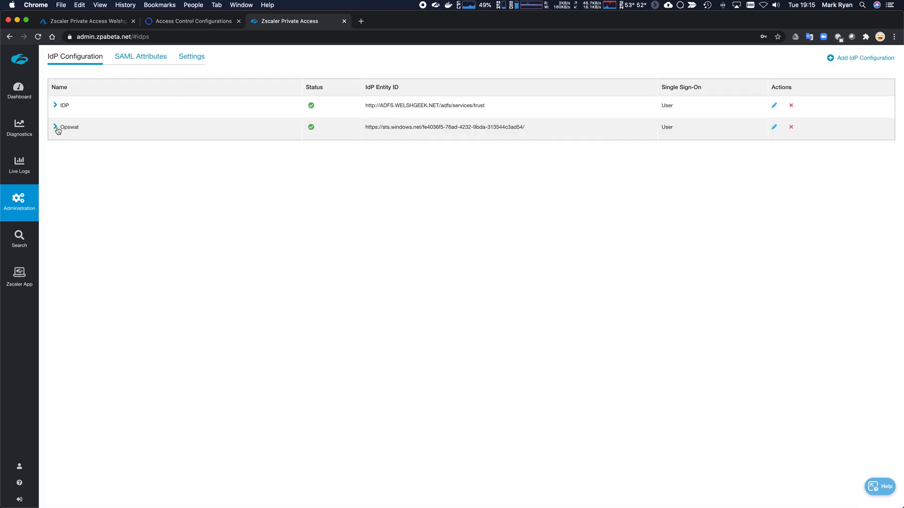
pyautogui.click(56, 128)
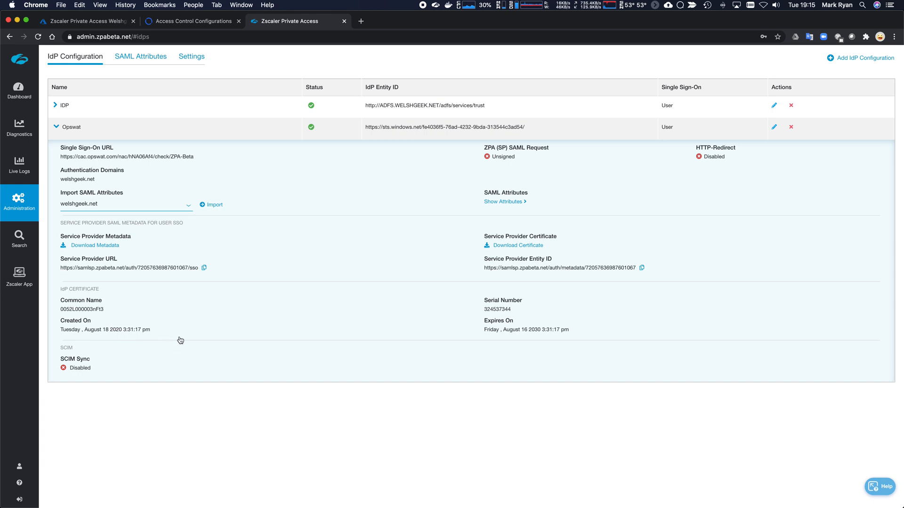
pyautogui.click(114, 24)
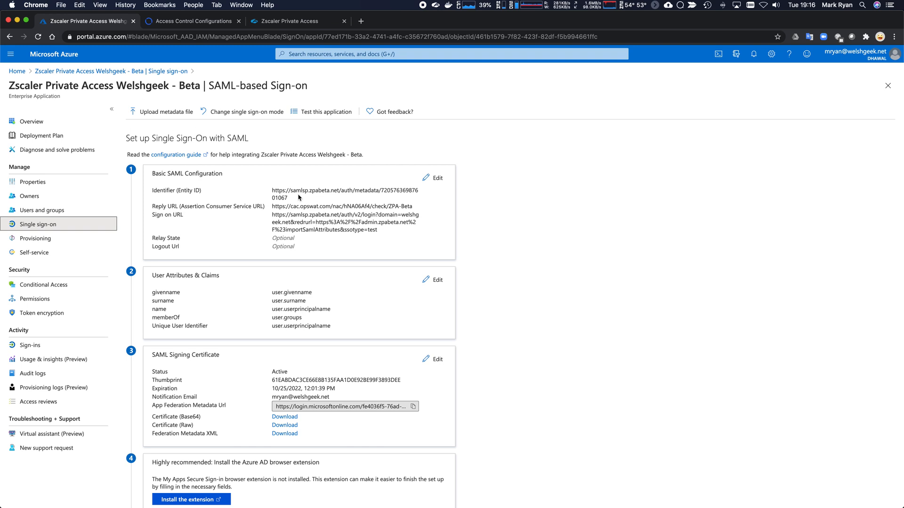
pyautogui.click(432, 178)
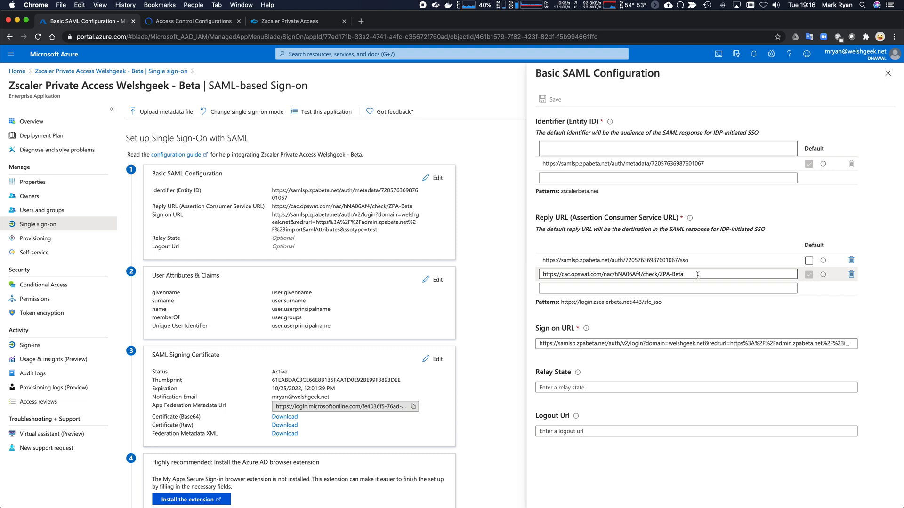
pyautogui.click(888, 75)
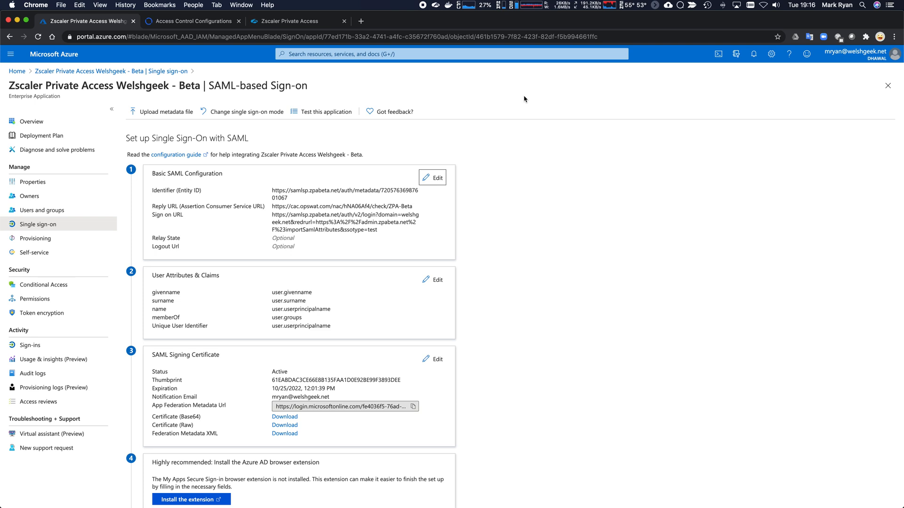
# Load centos.welshgeek.net in a new tab and sign in with the saved username.
pyautogui.click(361, 21)
pyautogui.press('super+l')
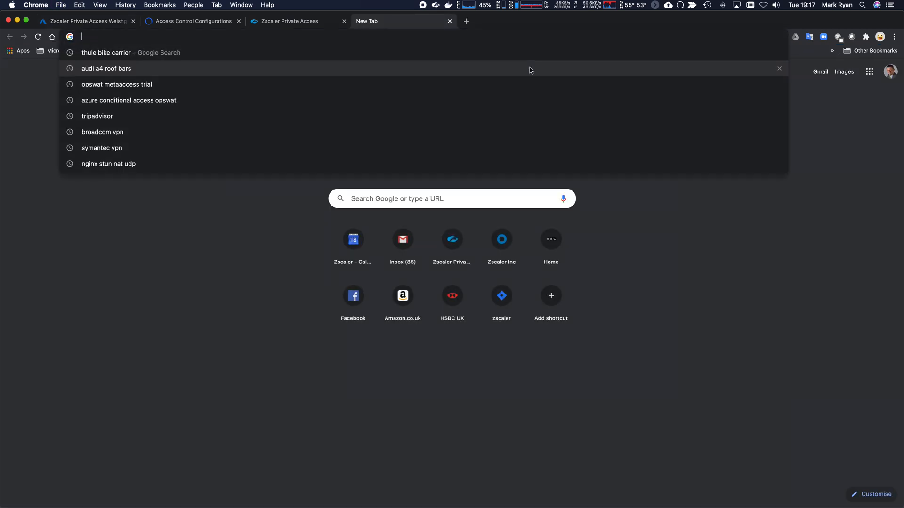
pyautogui.write('centos%2Ewelshgeek%2Enet%3A443%2F')
pyautogui.press('Return')
pyautogui.click(424, 147)
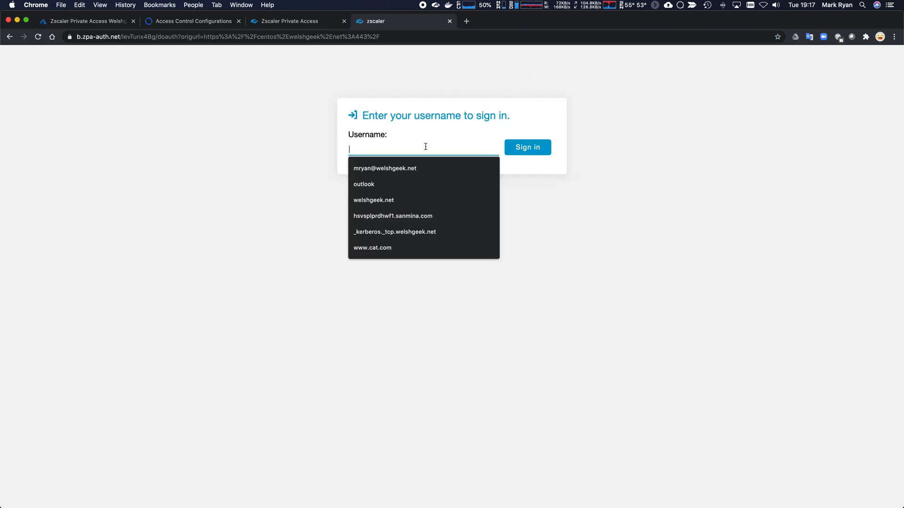
pyautogui.click(396, 171)
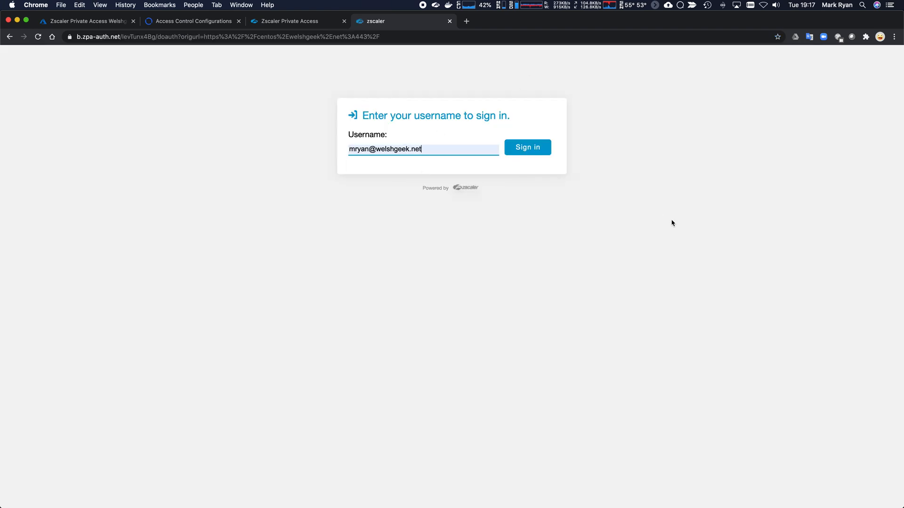
pyautogui.click(533, 151)
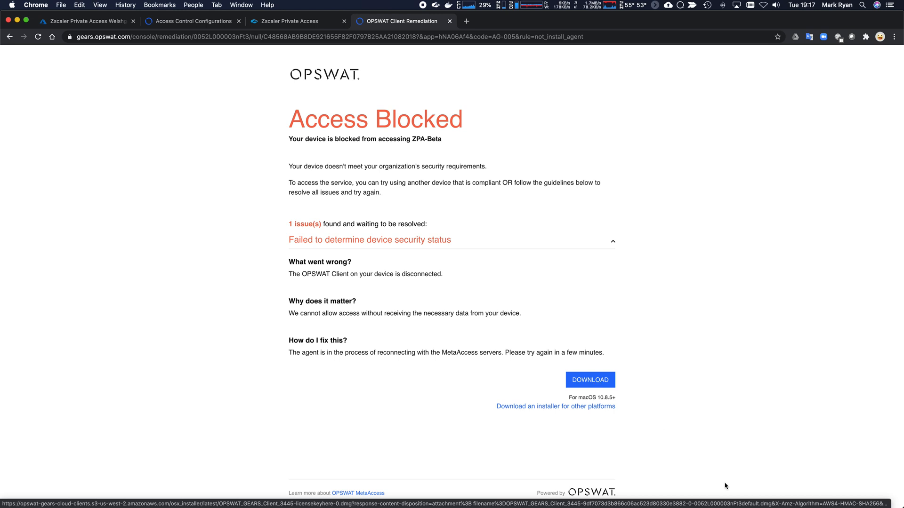
# Open the downloaded OPSWAT client disk image and launch the OPSWAT GEARS Client package installer.
pyautogui.moveTo(772, 507)
pyautogui.click(819, 488)
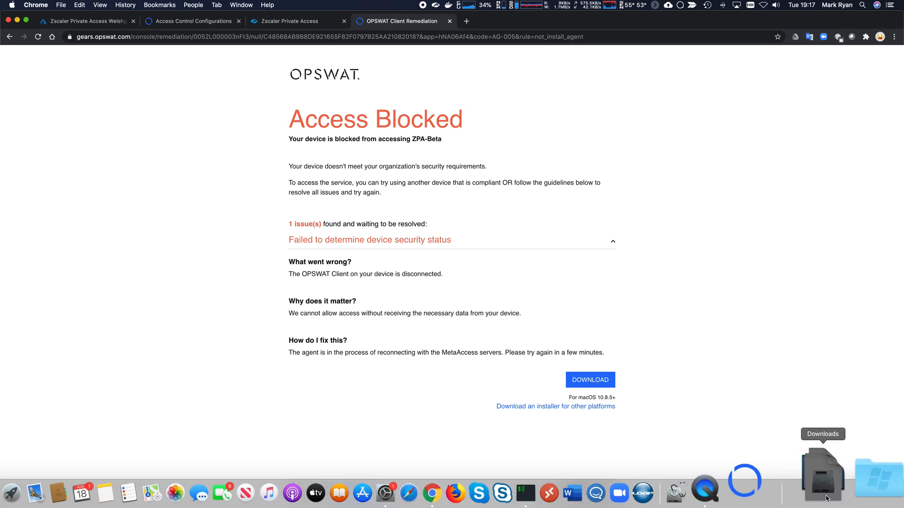
pyautogui.click(843, 428)
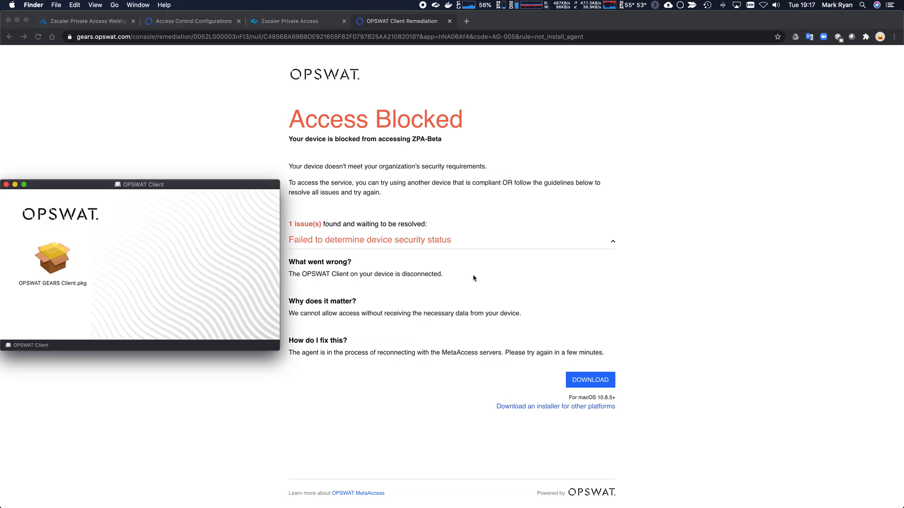
pyautogui.click(50, 265)
pyautogui.doubleClick(49, 265)
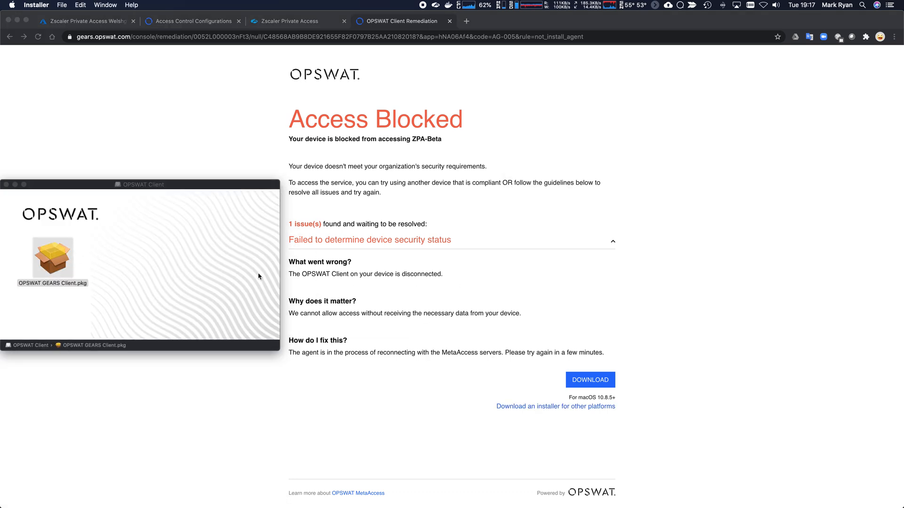
# Agree to the OPSWAT Client licence and authorise the install with the administrator password.
pyautogui.click(561, 305)
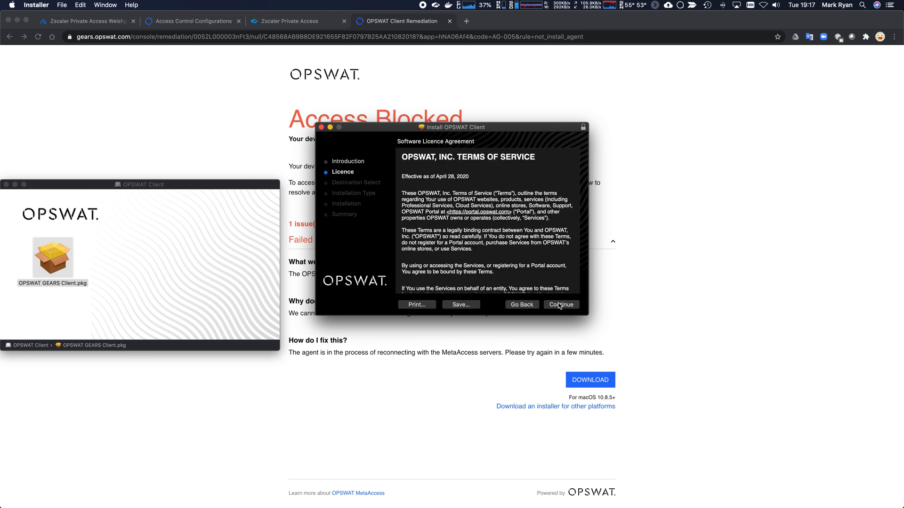
pyautogui.click(561, 305)
pyautogui.click(540, 198)
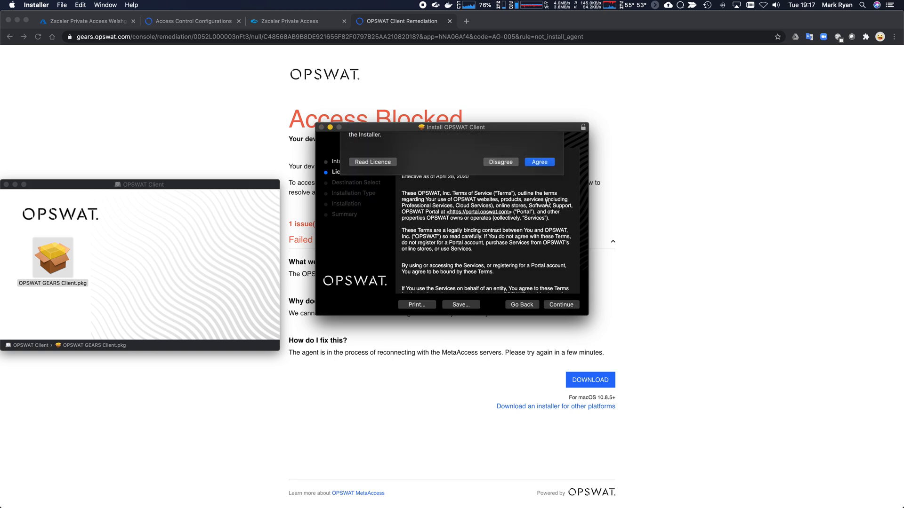
pyautogui.click(560, 304)
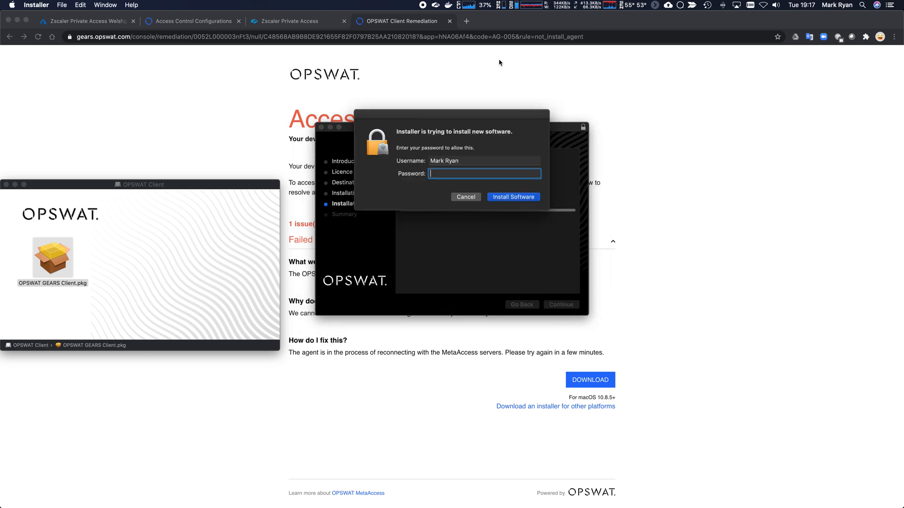
pyautogui.write('•••••••••••')
pyautogui.press('Return')
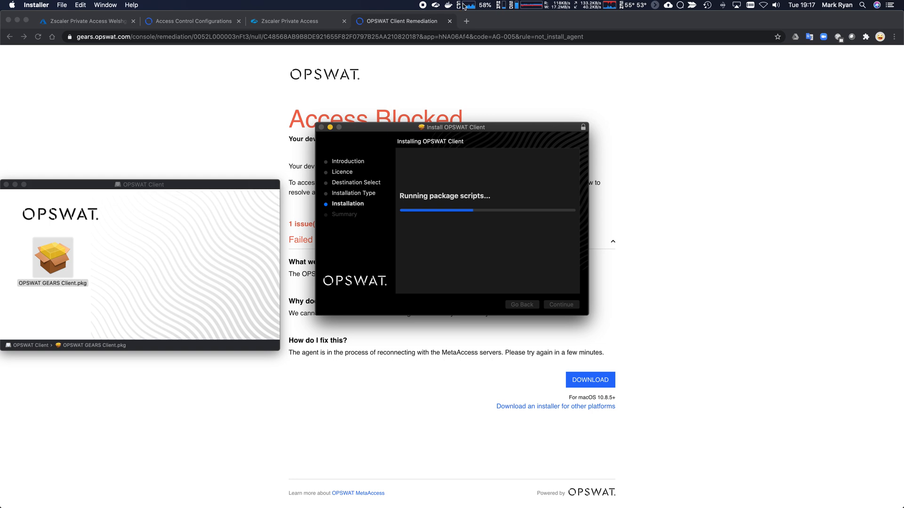
# Open Zscaler Client Connector from the menu bar, move it aside, and log in on the Zscalerbeta cloud.
pyautogui.click(436, 5)
pyautogui.click(452, 16)
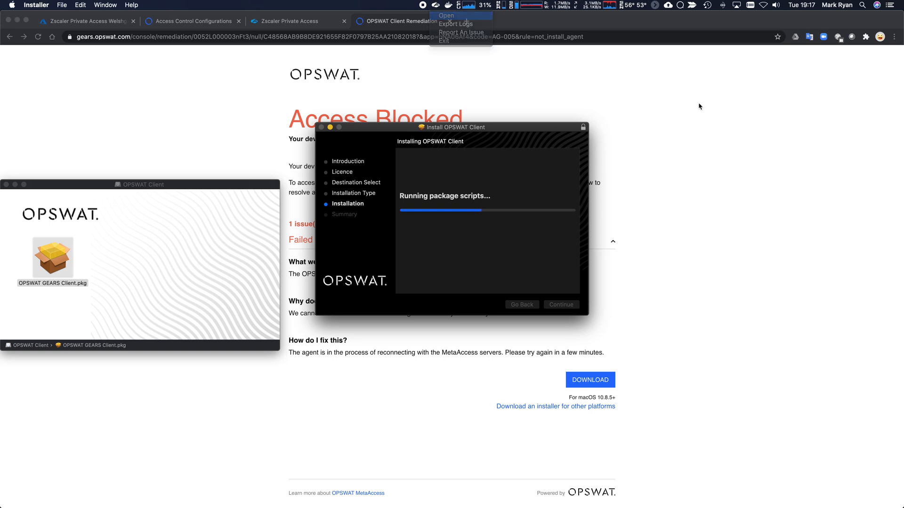
pyautogui.moveTo(450, 106); pyautogui.dragTo(707, 96)
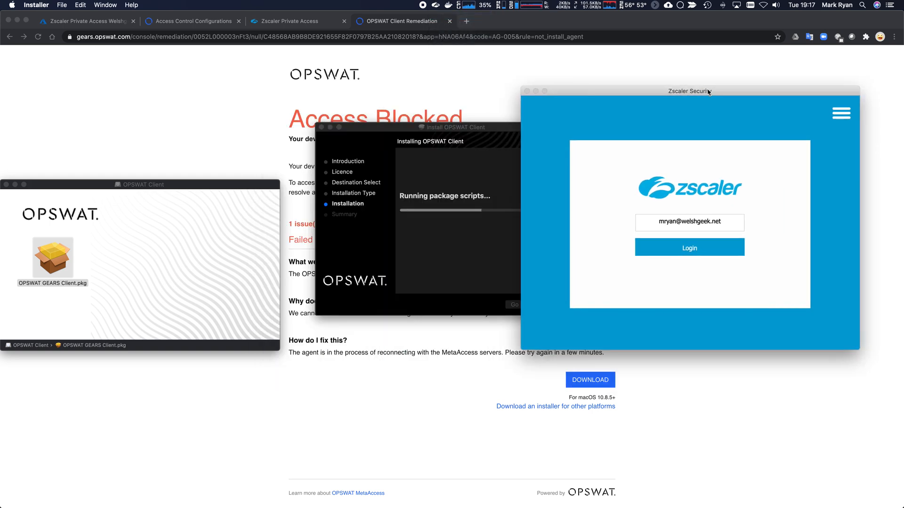
pyautogui.click(693, 250)
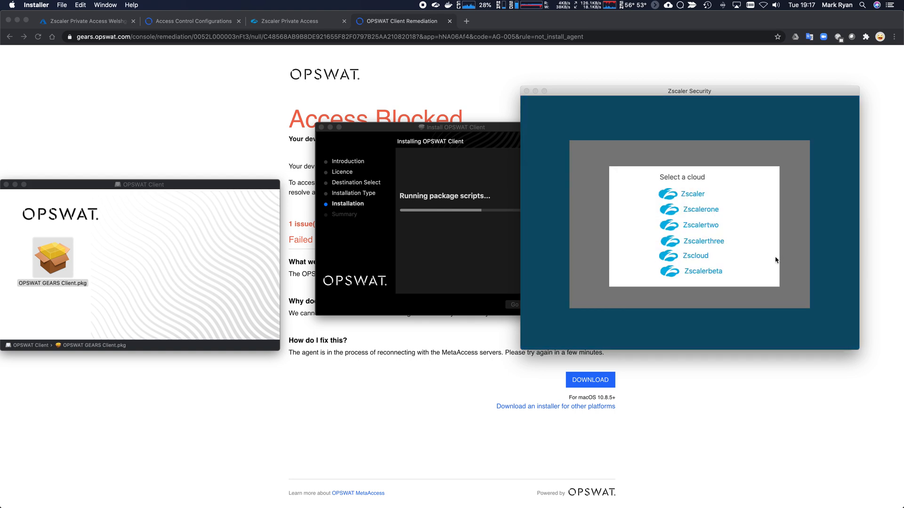
pyautogui.click(713, 276)
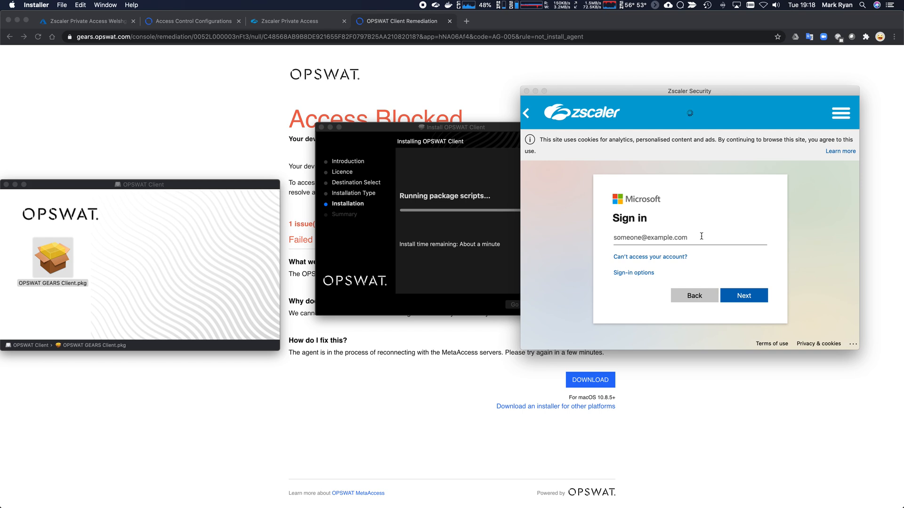
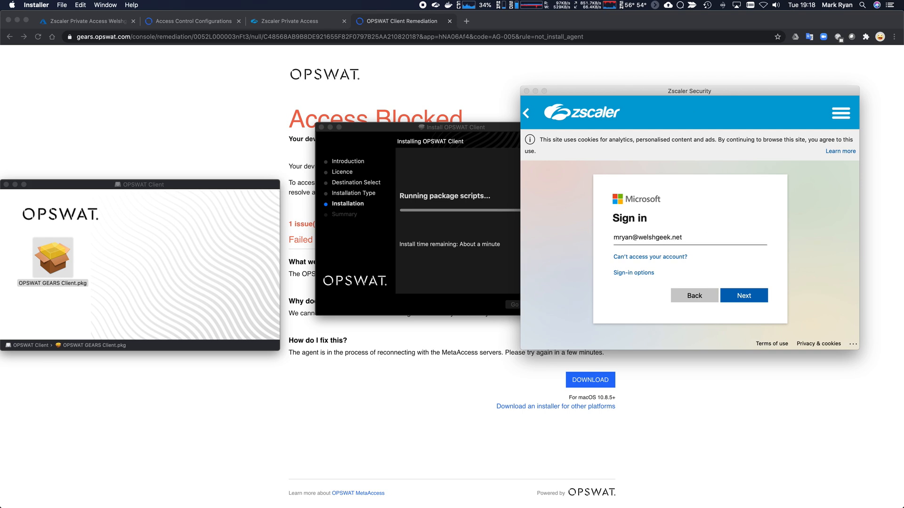
# Sign in with the account e-mail and password, then read the Access Blocked page's OPSWAT Client issue.
pyautogui.press('Return')
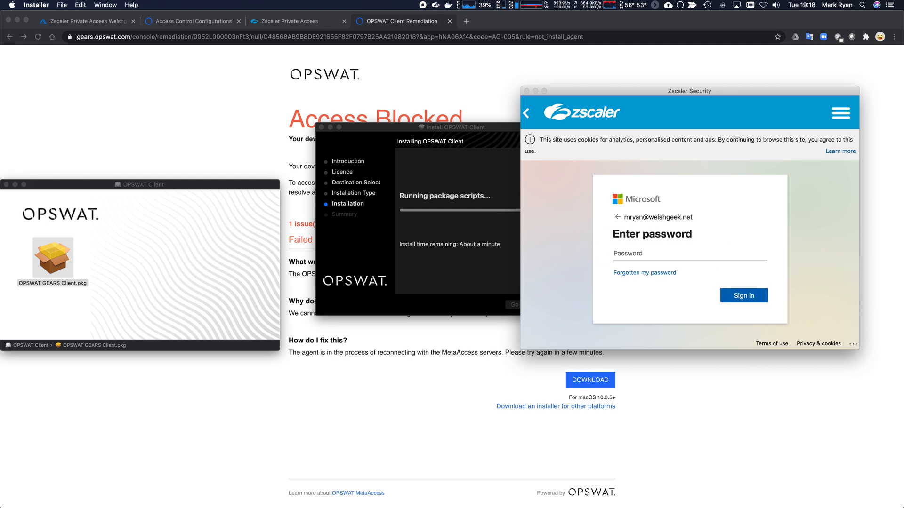
pyautogui.write('•••••••••••')
pyautogui.press('Return')
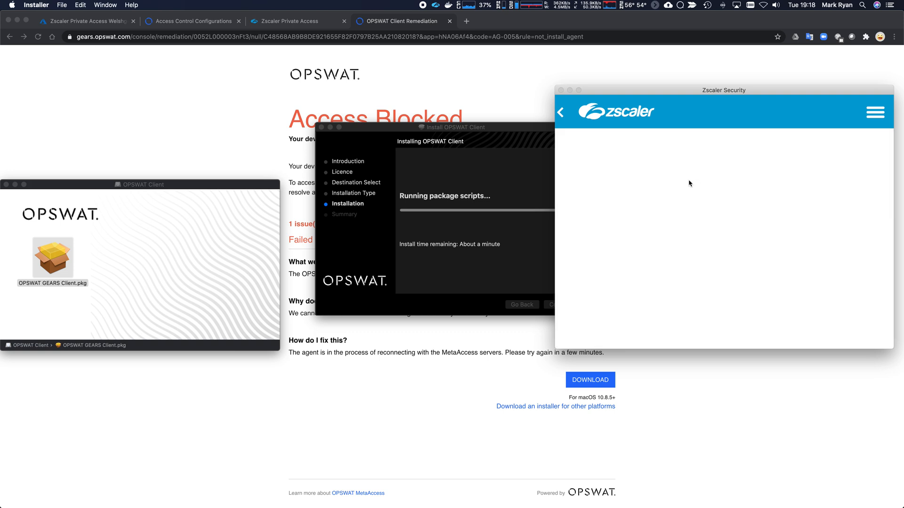
pyautogui.scroll(-2, 671, 233)
pyautogui.scroll(2, 670, 237)
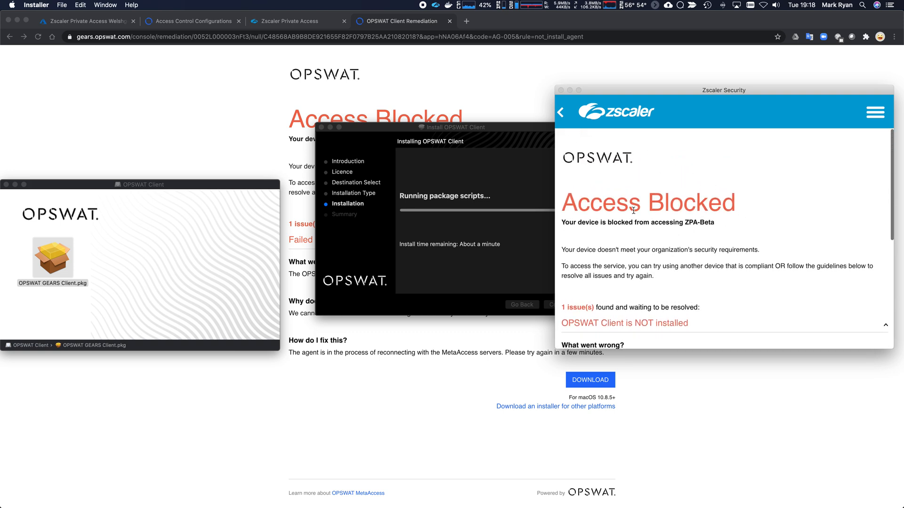
pyautogui.scroll(-3, 644, 218)
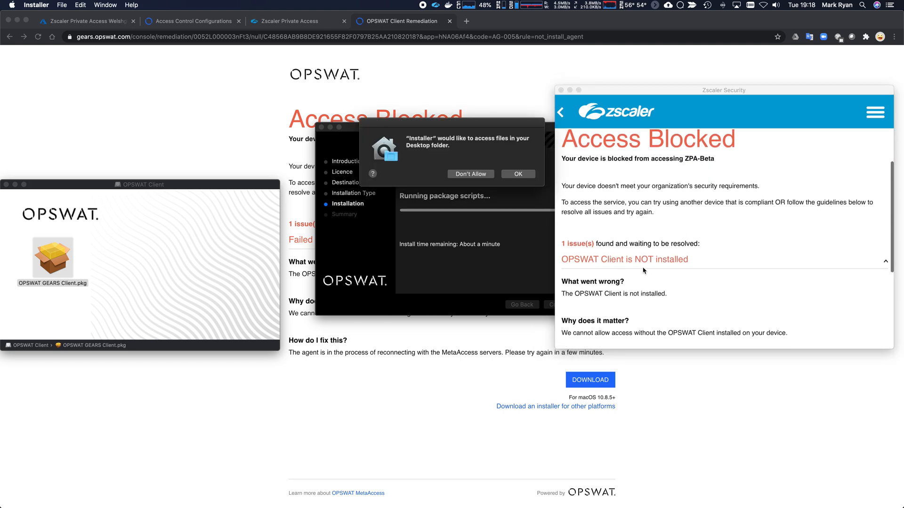
# Return Zscaler to its login page and grant the installer access to the Desktop and Documents folders.
pyautogui.click(560, 113)
pyautogui.click(518, 174)
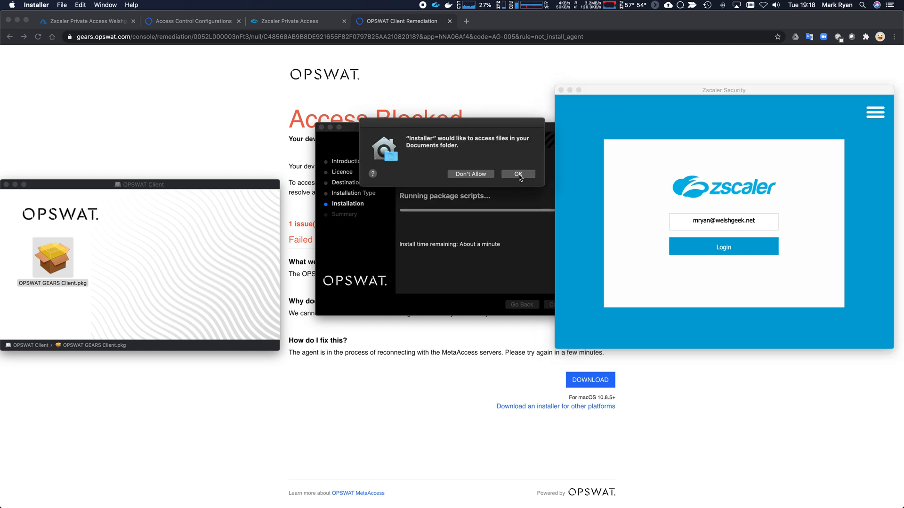
pyautogui.click(518, 175)
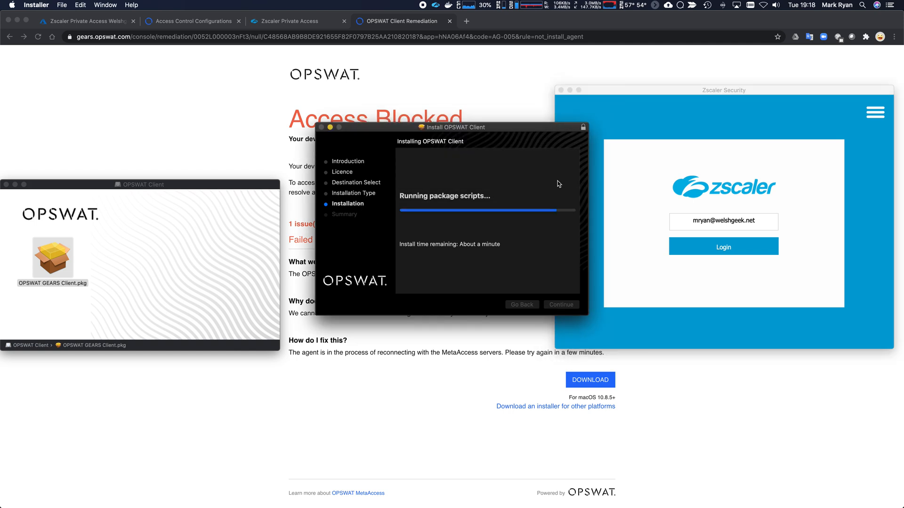
pyautogui.moveTo(531, 127); pyautogui.dragTo(503, 89)
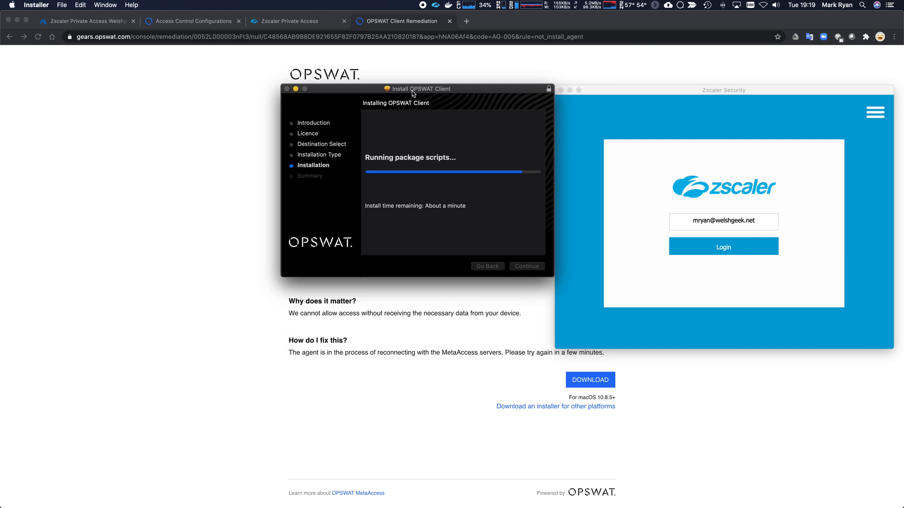
pyautogui.moveTo(412, 91); pyautogui.dragTo(410, 124)
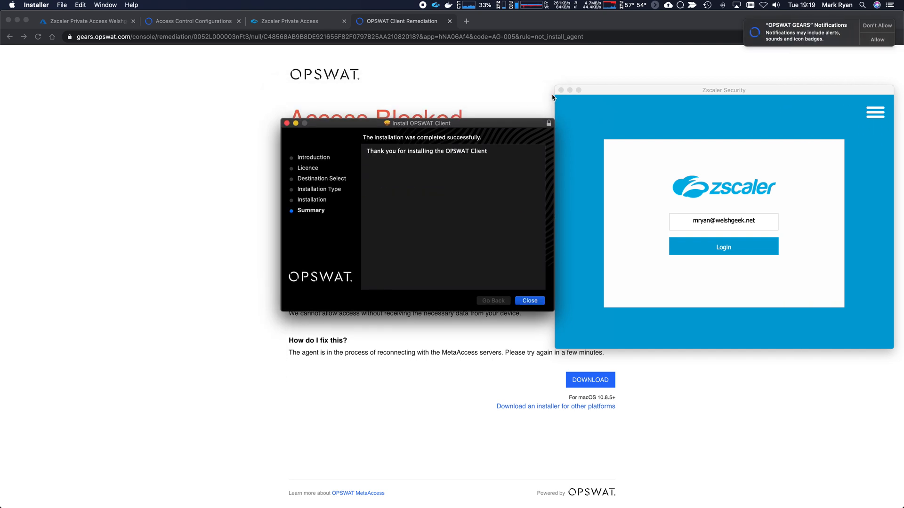
# Allow OPSWAT GEARS notifications, close the finished installer, and check the OPSWAT client status.
pyautogui.click(877, 41)
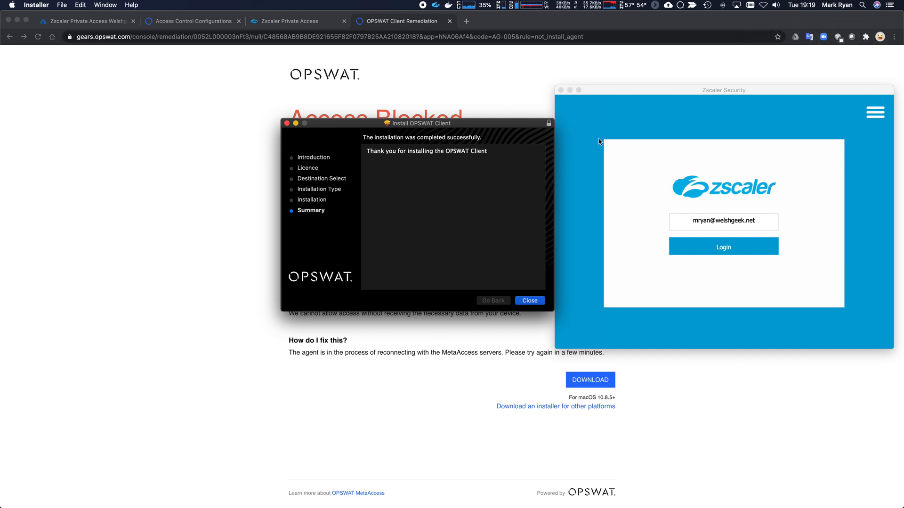
pyautogui.click(529, 302)
pyautogui.click(409, 6)
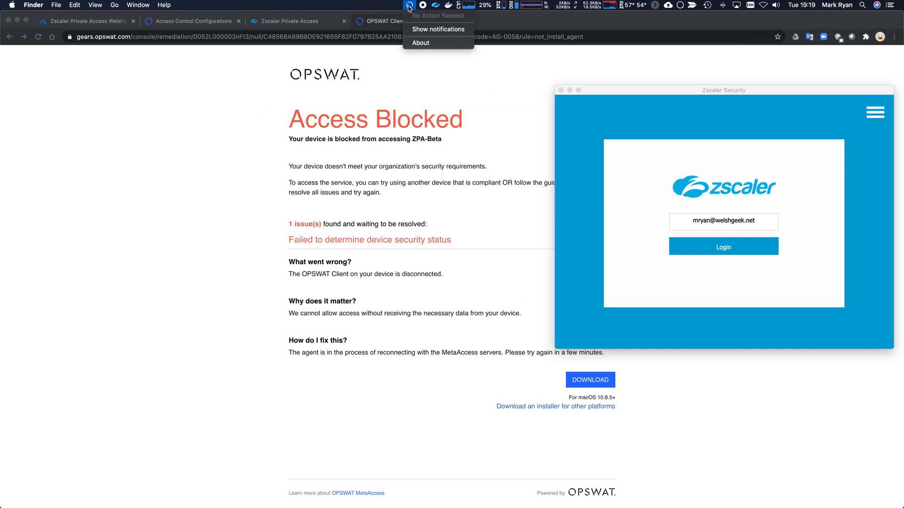
# Dismiss the OPSWAT status menu and open the Default policy from MetaAccess Policies.
pyautogui.click(456, 64)
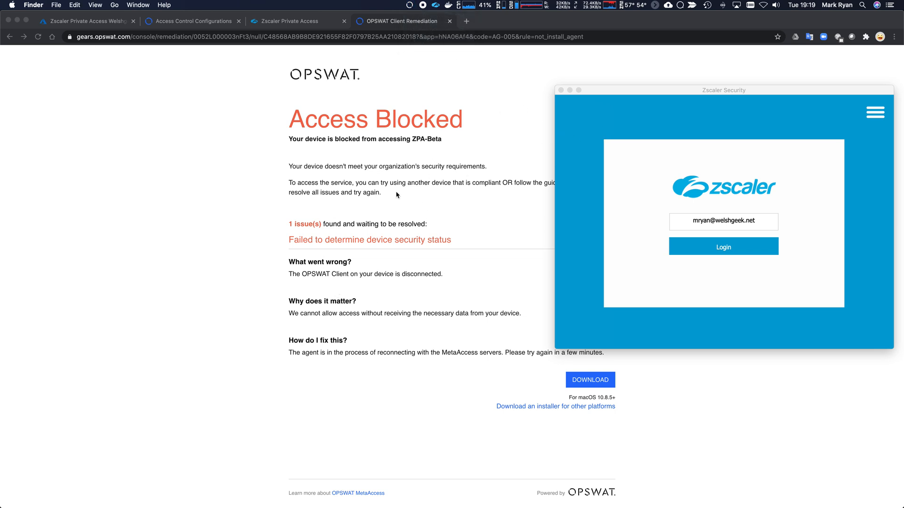
pyautogui.click(196, 23)
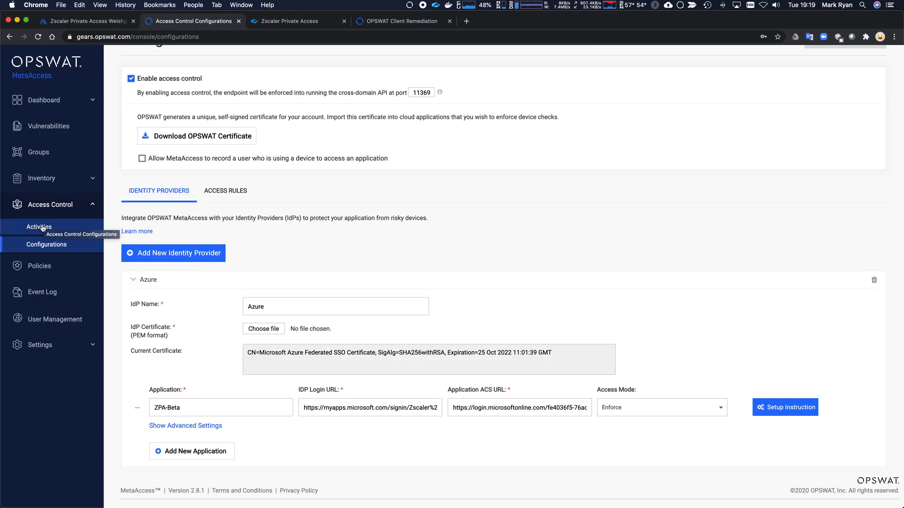
pyautogui.click(42, 267)
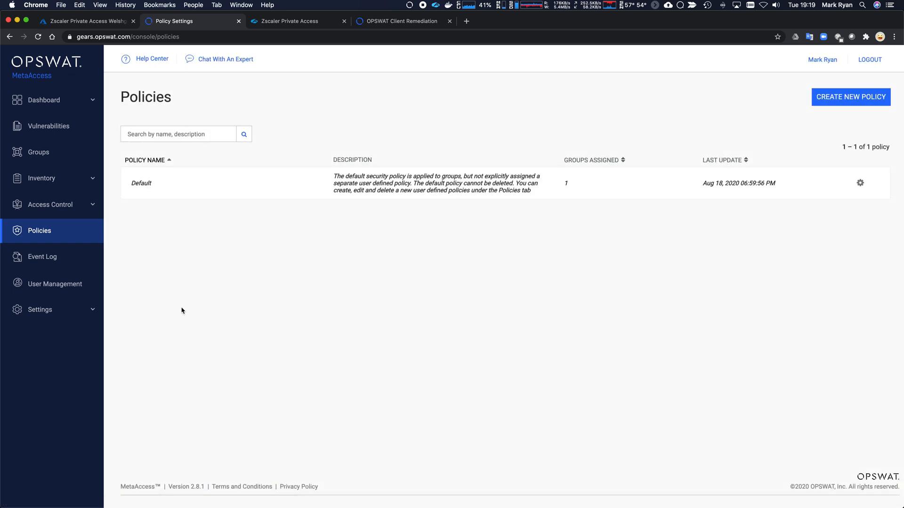
pyautogui.click(364, 182)
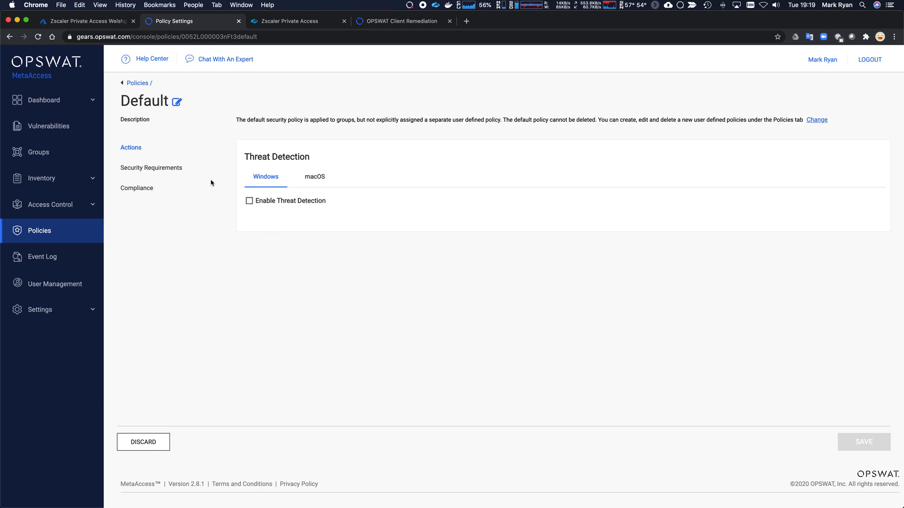
# Scroll through the Default policy's Security Requirements, including Threat Detection and Encryption settings.
pyautogui.click(169, 170)
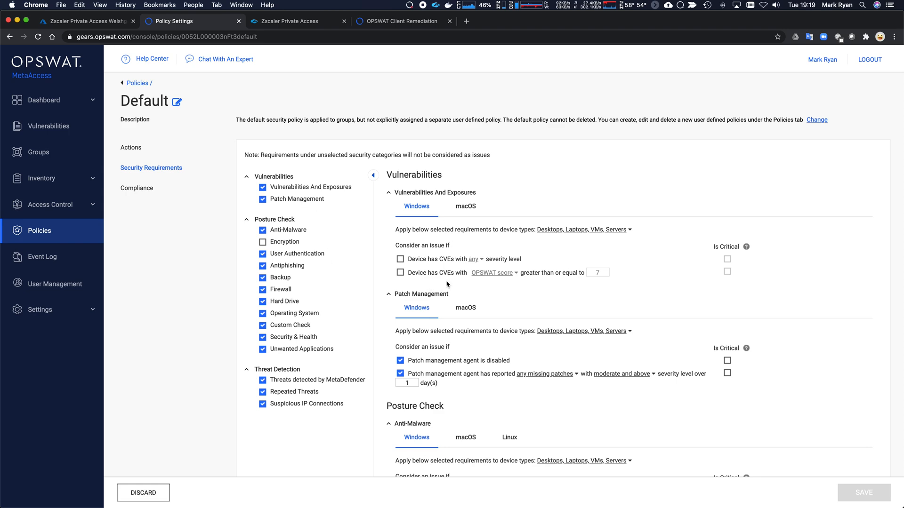
pyautogui.scroll(-5, 447, 284)
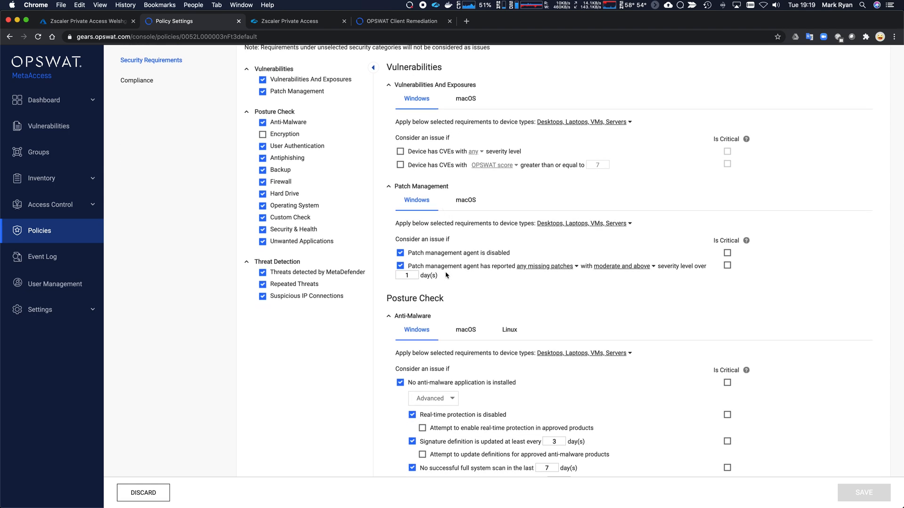
pyautogui.scroll(-5, 447, 275)
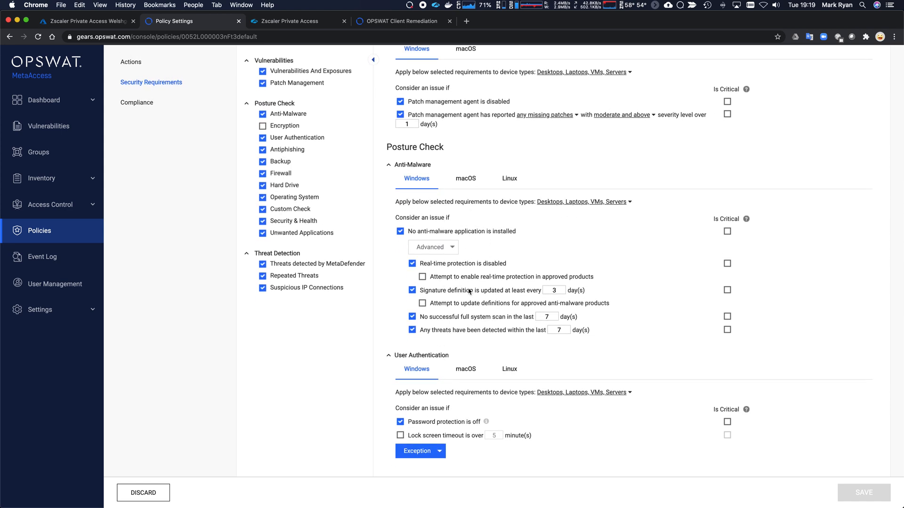
pyautogui.scroll(-5, 478, 338)
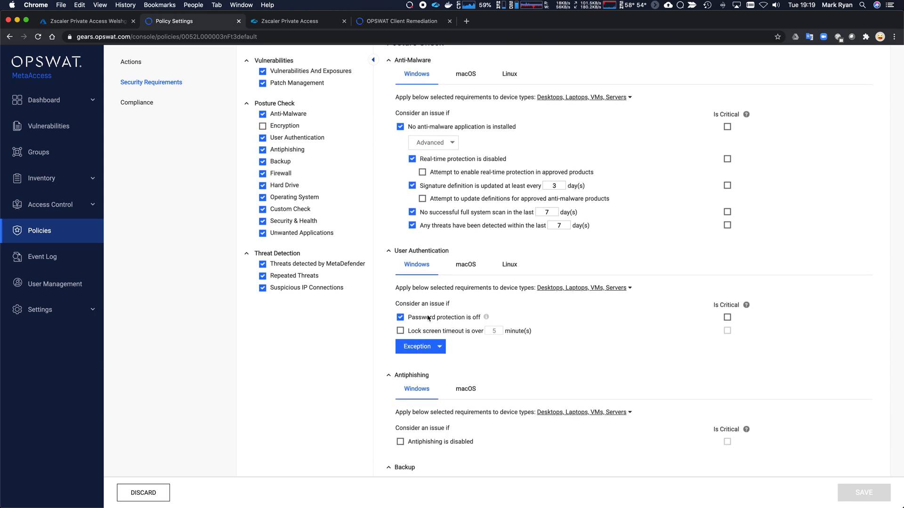
pyautogui.moveTo(451, 320)
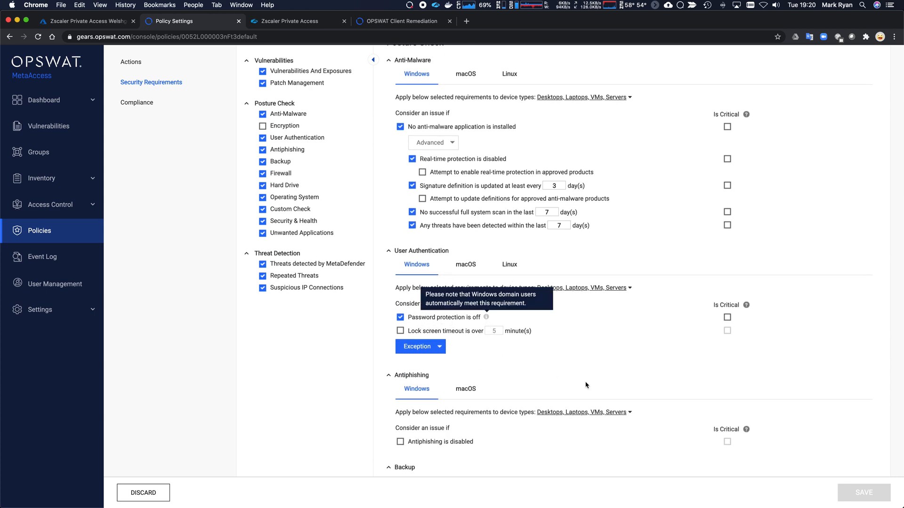
pyautogui.scroll(-3, 494, 365)
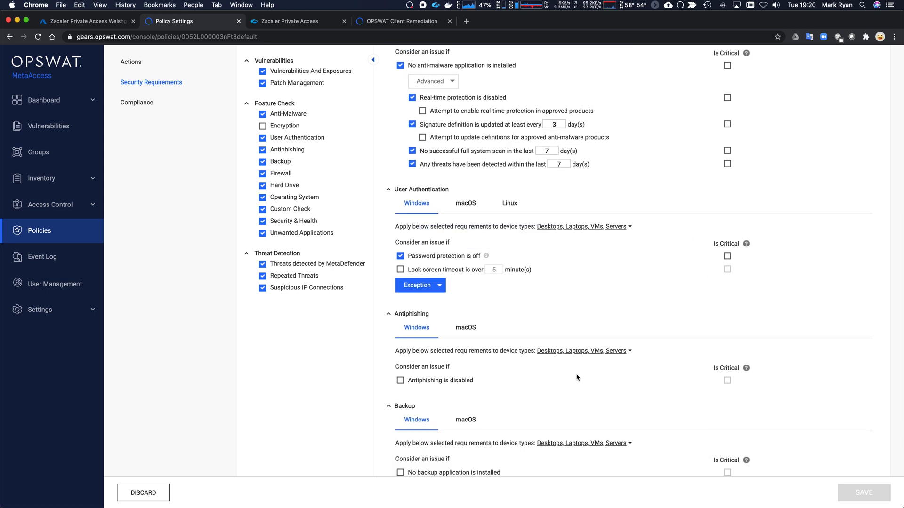
pyautogui.scroll(-10, 468, 396)
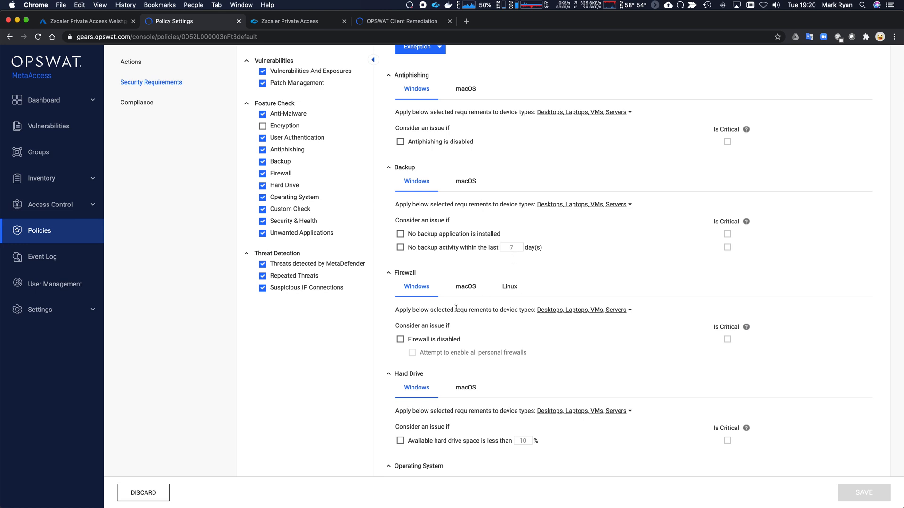
pyautogui.scroll(-5, 466, 316)
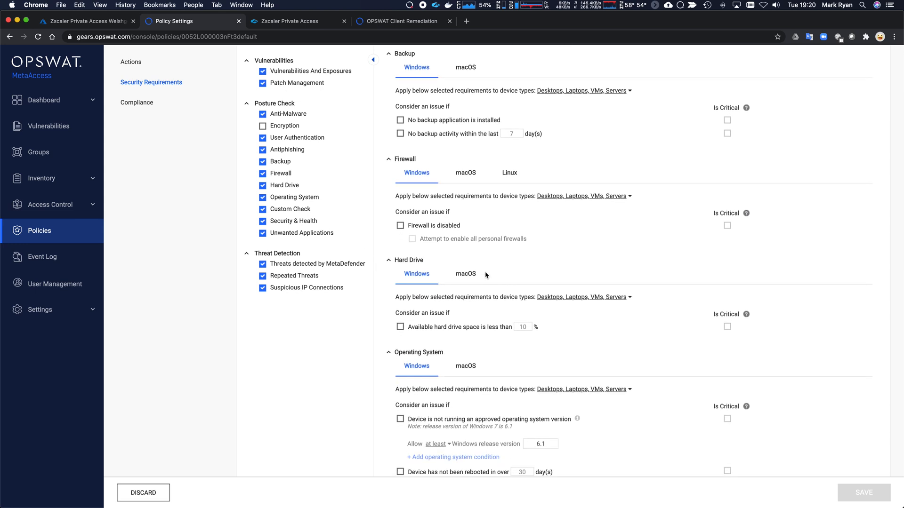
pyautogui.scroll(-9, 486, 276)
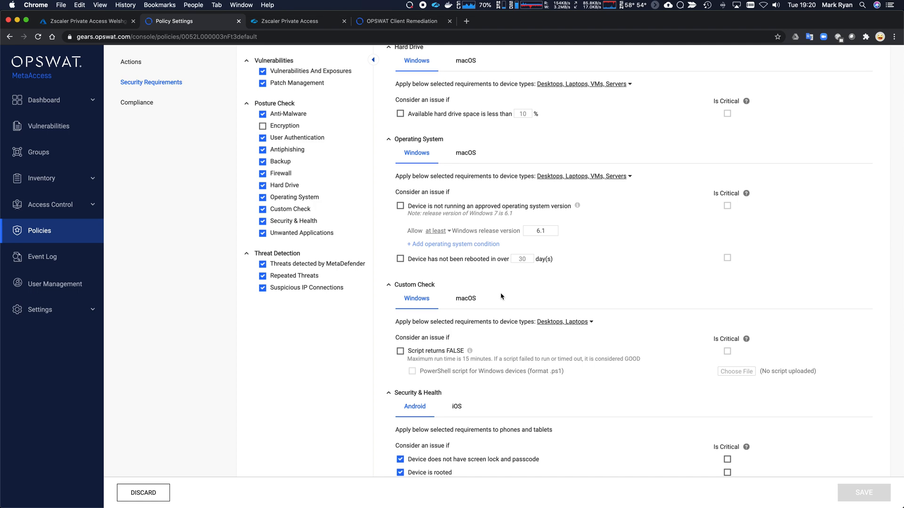
pyautogui.scroll(-20, 502, 296)
pyautogui.scroll(-20, 500, 302)
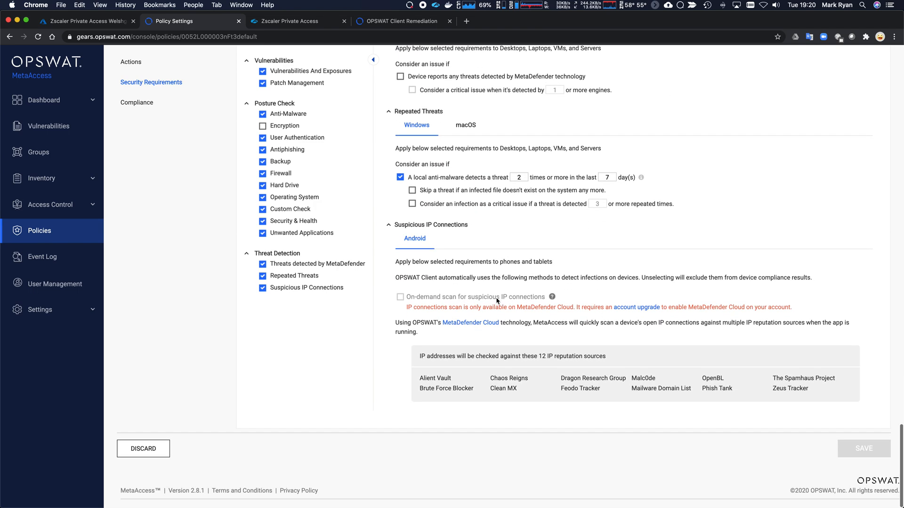
pyautogui.scroll(15, 407, 277)
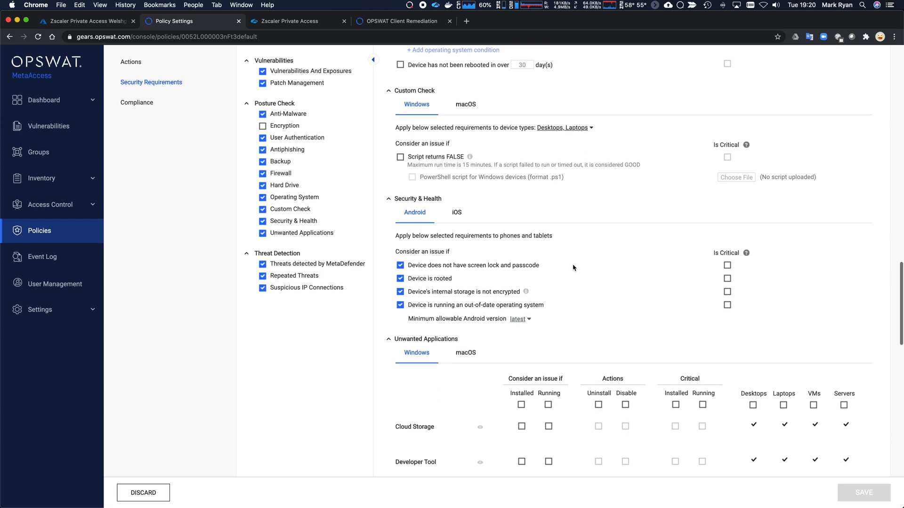
pyautogui.scroll(1, 573, 268)
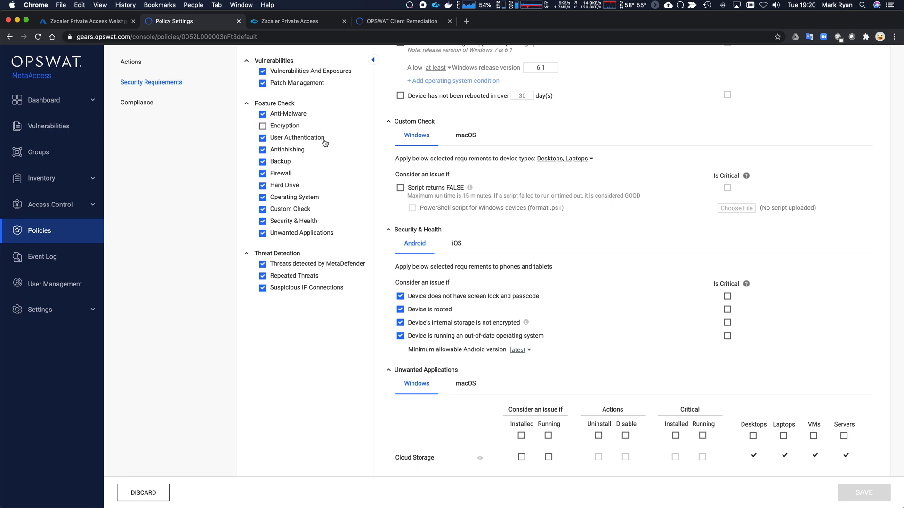
# Close the OPSWAT Client Remediation tab, check the client's compliance status, and open a new tab.
pyautogui.click(399, 26)
pyautogui.click(450, 21)
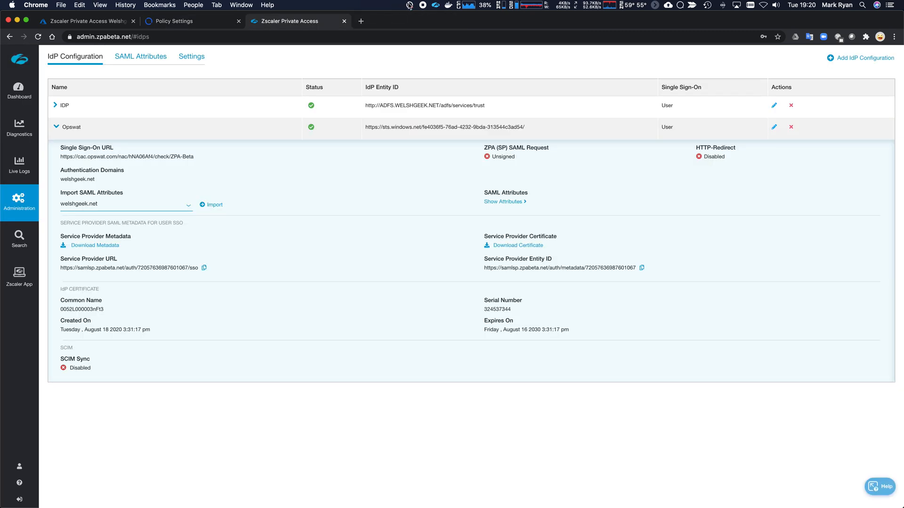
pyautogui.click(409, 6)
pyautogui.click(385, 25)
pyautogui.click(361, 21)
pyautogui.write('h')
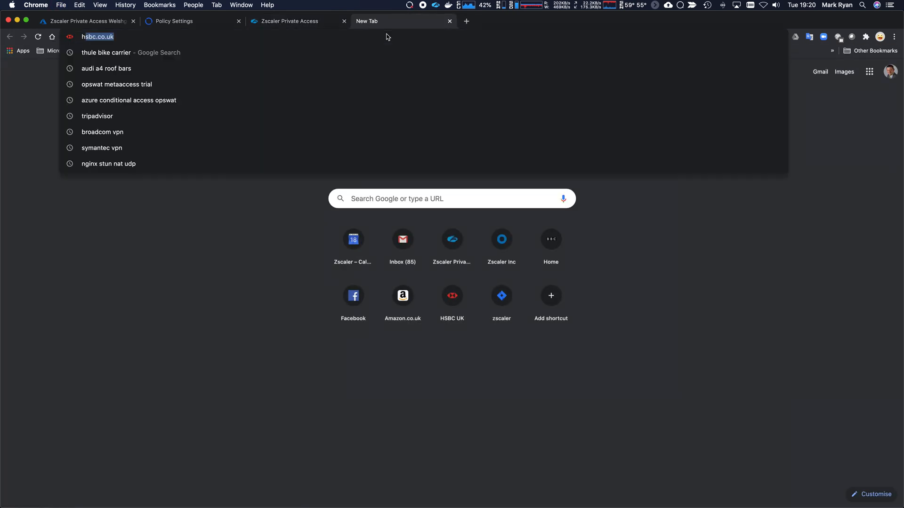
pyautogui.write('ttps://centos.welshgeek.net')
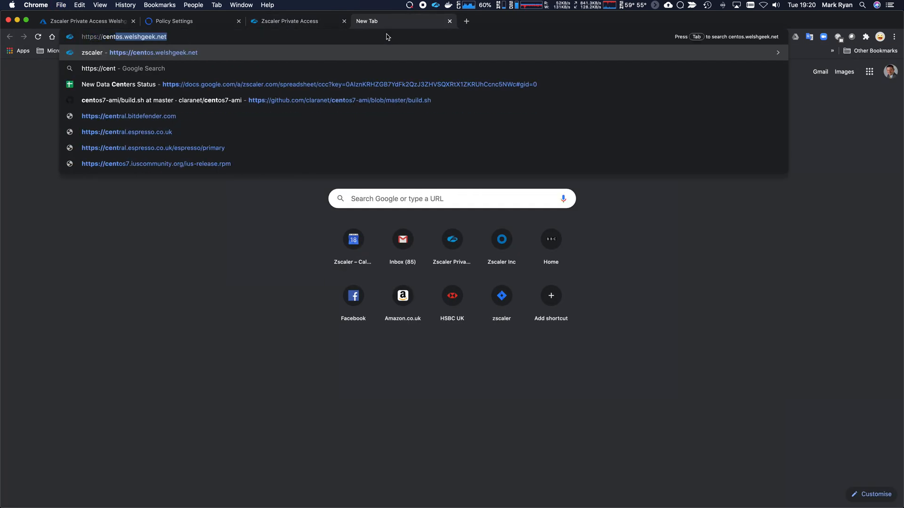
pyautogui.press('Return')
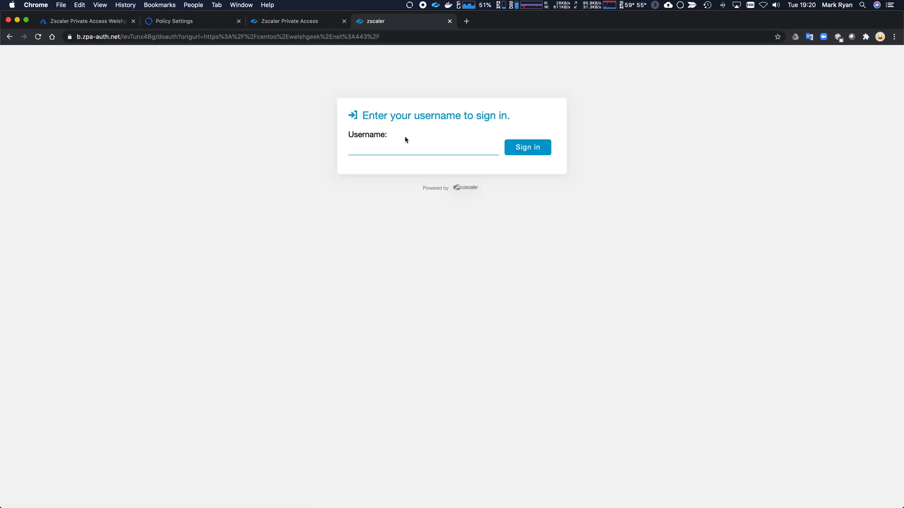
pyautogui.click(407, 148)
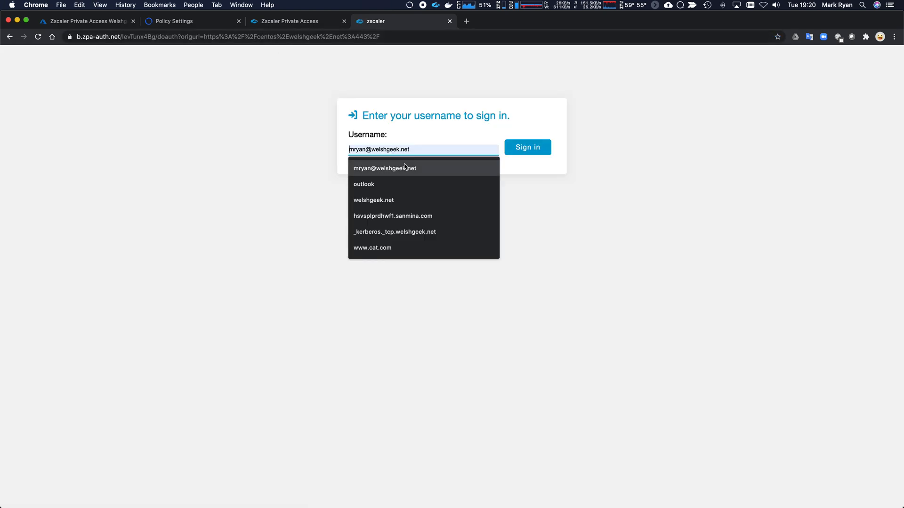
pyautogui.click(405, 169)
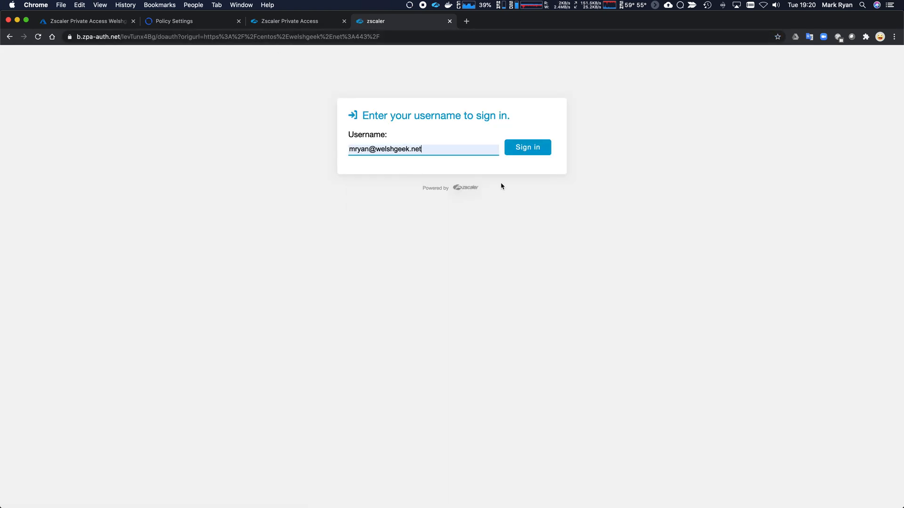
pyautogui.click(535, 155)
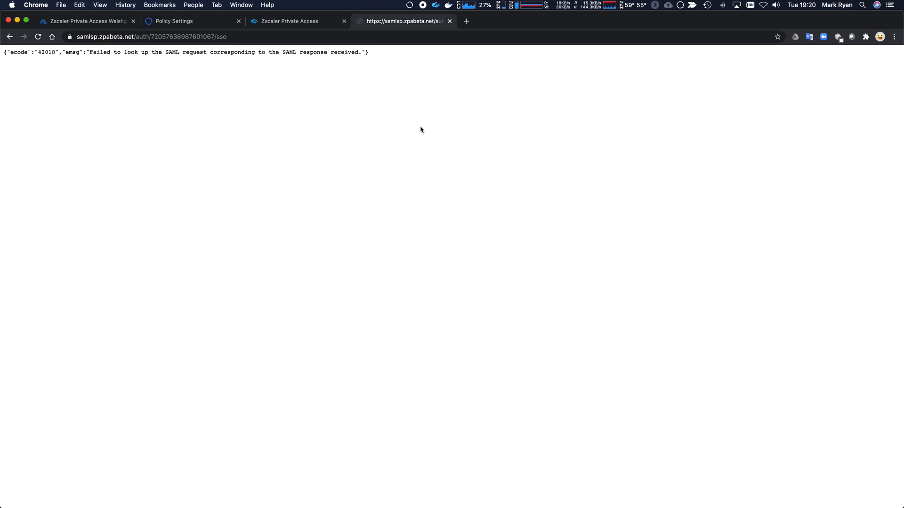
# Reload centos.welshgeek.net and sign in again with the saved username.
pyautogui.press('super+l')
pyautogui.write('centos')
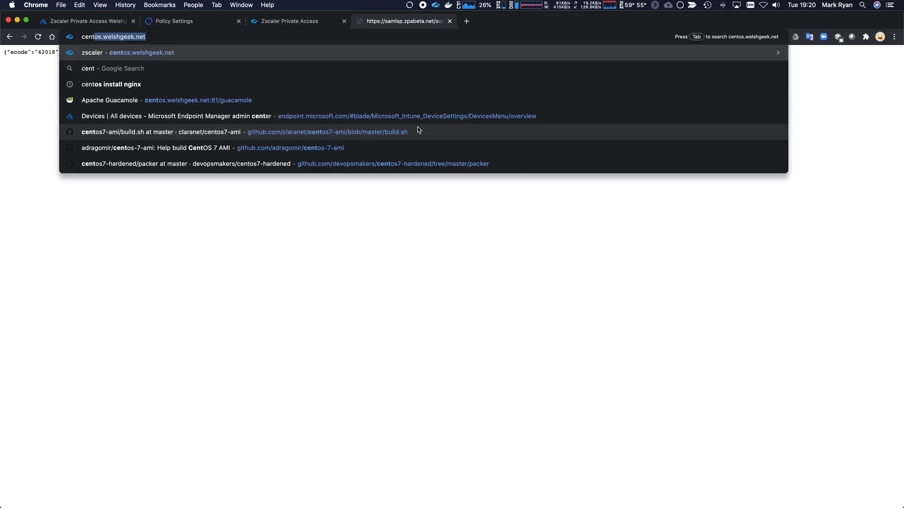
pyautogui.press('Return')
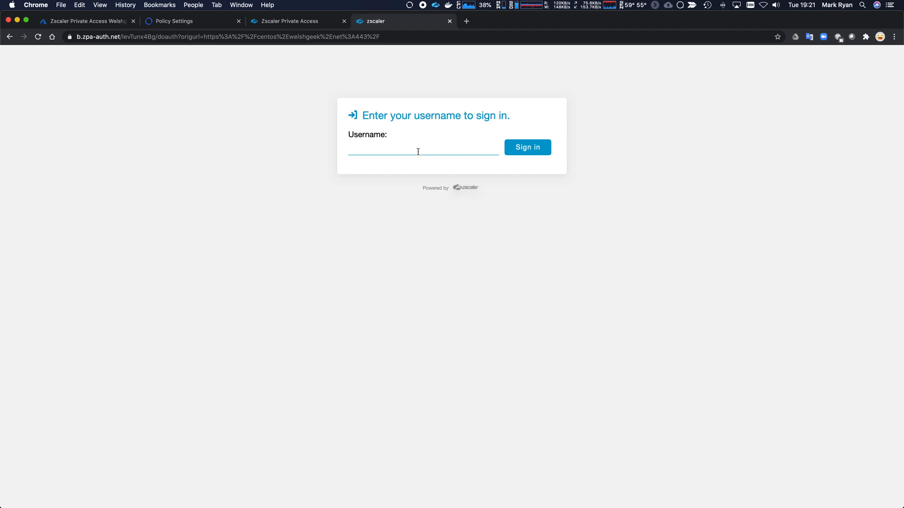
pyautogui.click(417, 150)
pyautogui.click(406, 169)
pyautogui.click(546, 151)
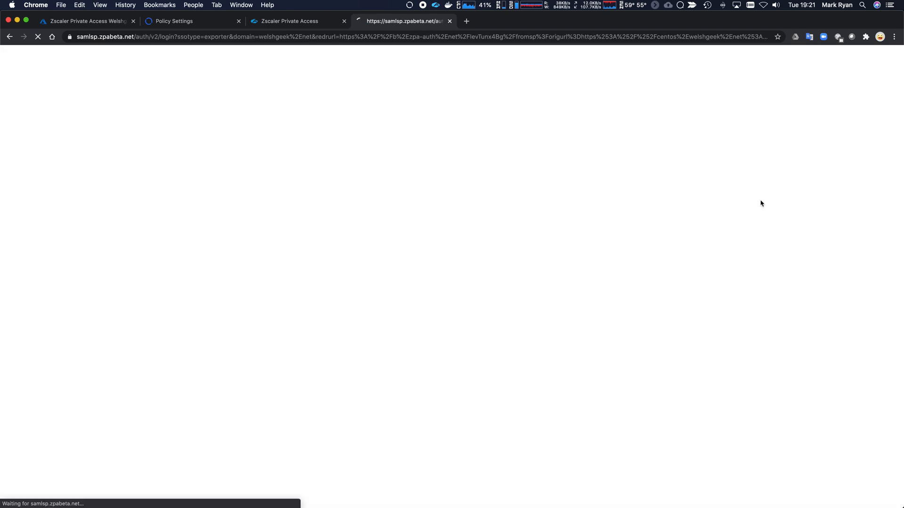